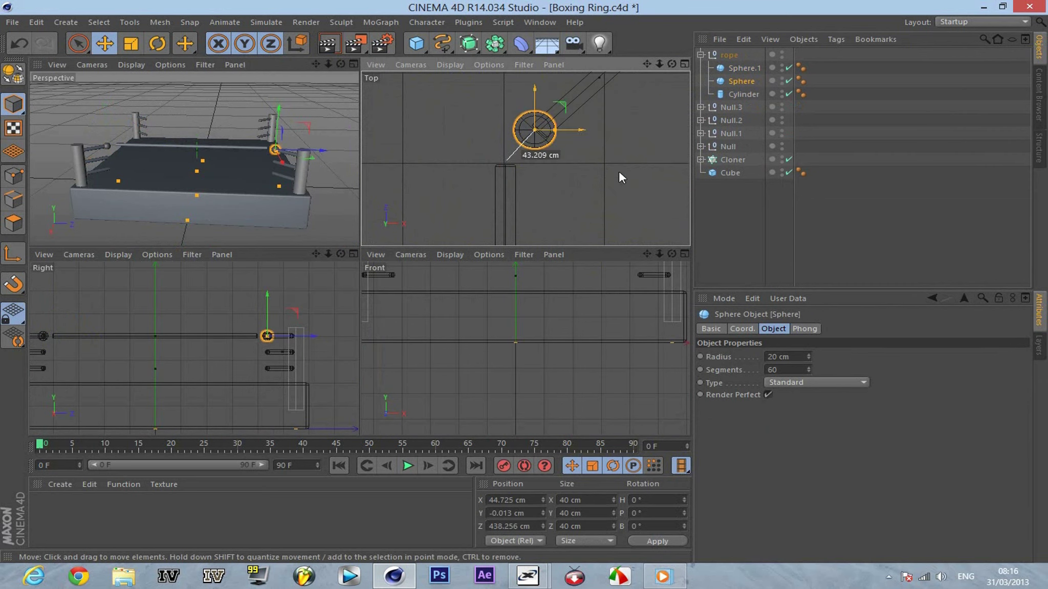
Step: Select the rope cylinder in the Object Manager
click(719, 95)
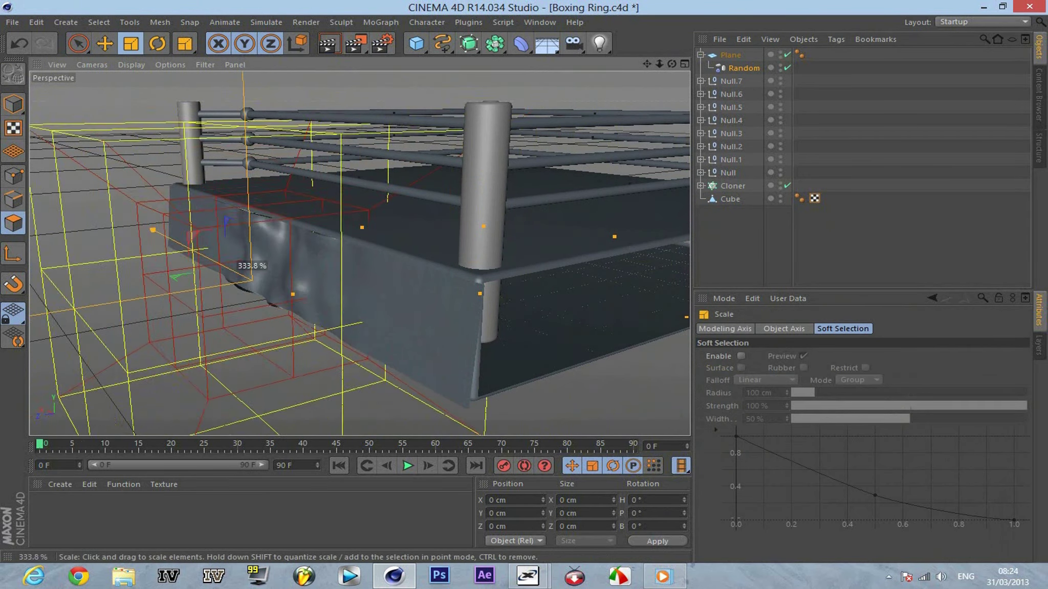
Step: Switch from scaling to moving the apron elements
key(ctrl+r)
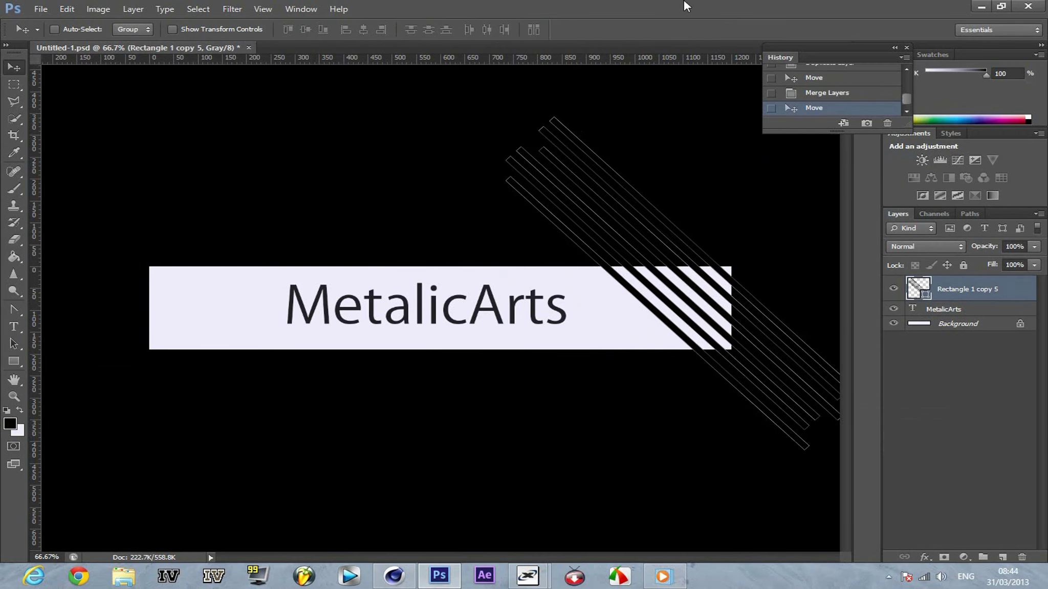
Step: Open the layer options for the stripe rectangle to duplicate it
right_click(944, 289)
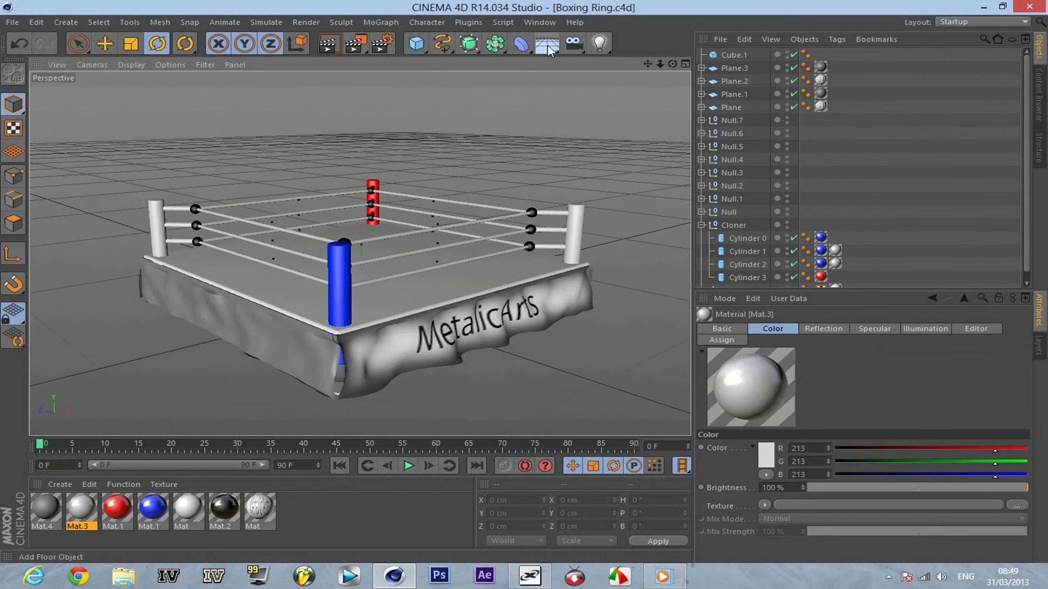
Step: Add a Floor object beneath the boxing ring
click(548, 48)
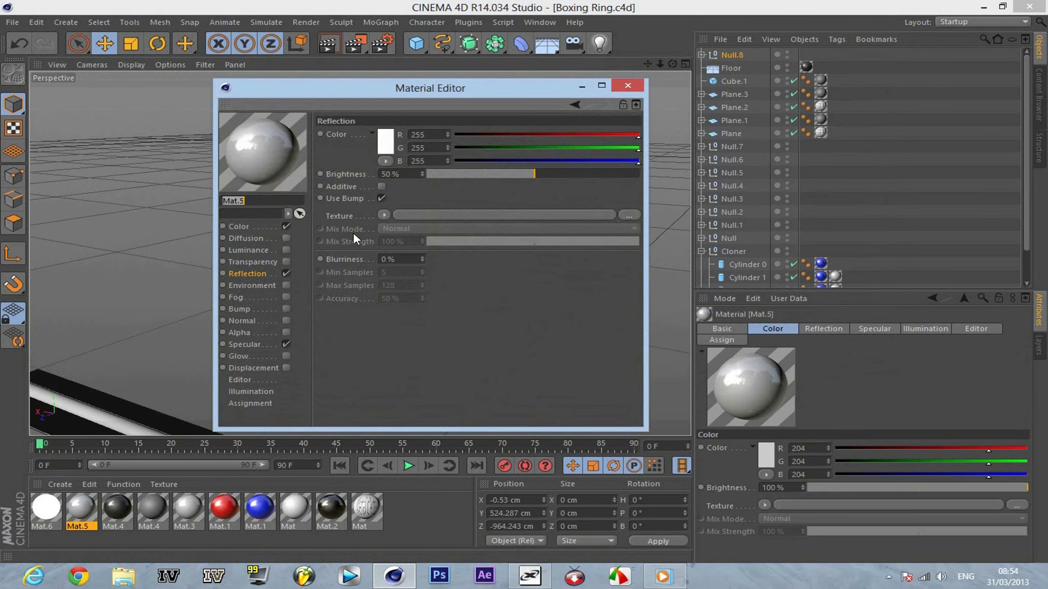
Step: Edit the lamp panel material colour, then select the light stand group and floor object
click(289, 149)
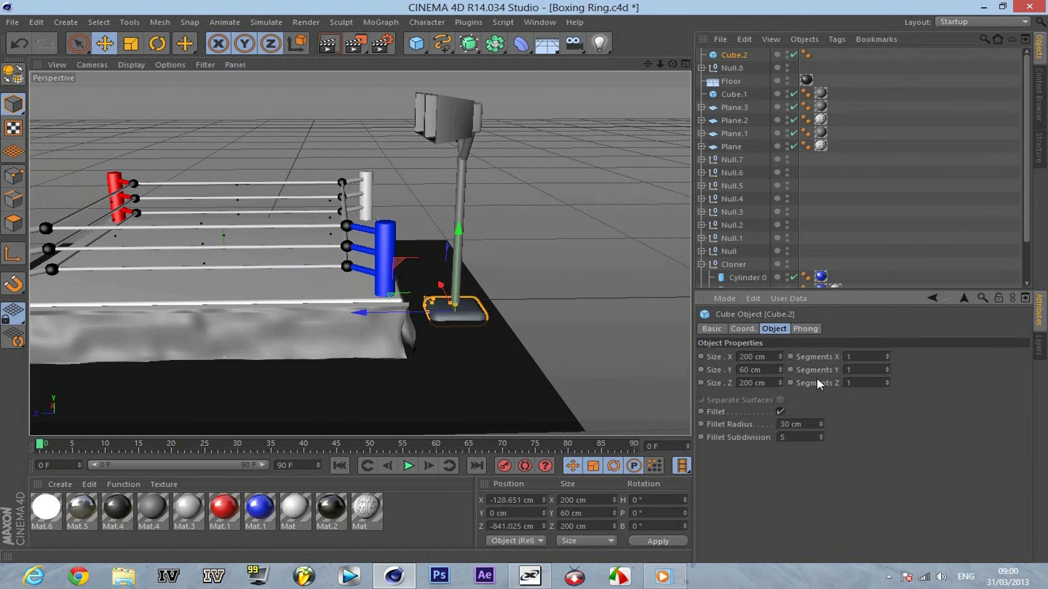
click(732, 54)
drag(673, 64, 674, 67)
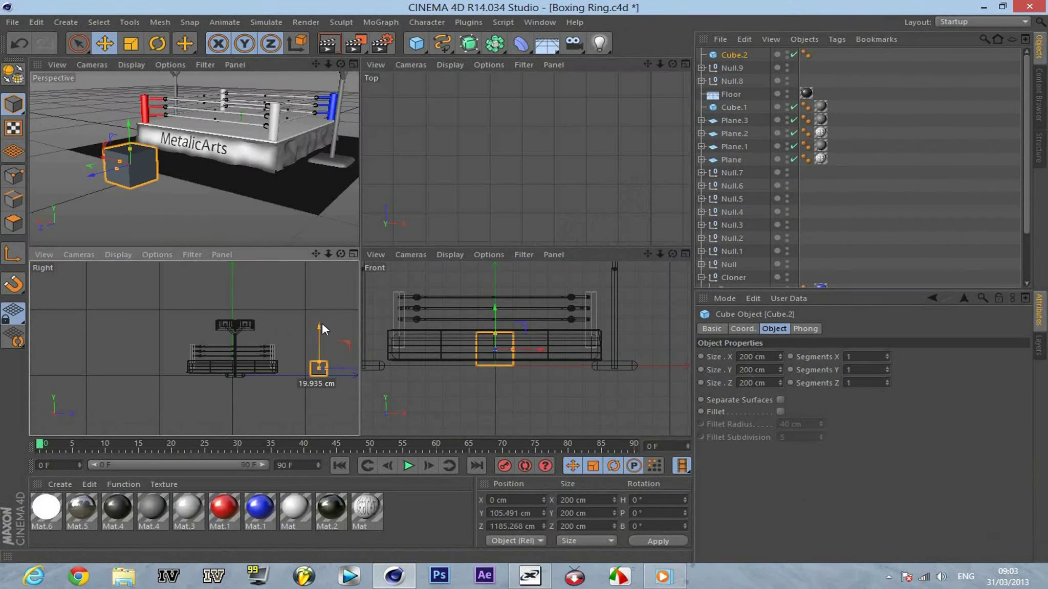
click(732, 96)
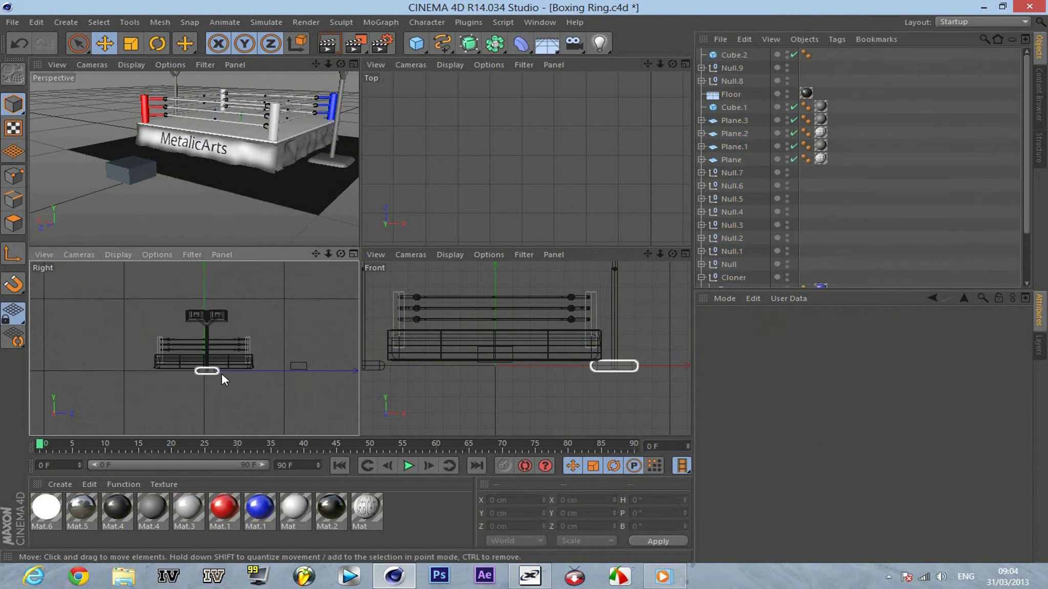
Step: Scroll the view over the tiered seating blocks
scroll(489, 315, down, 5)
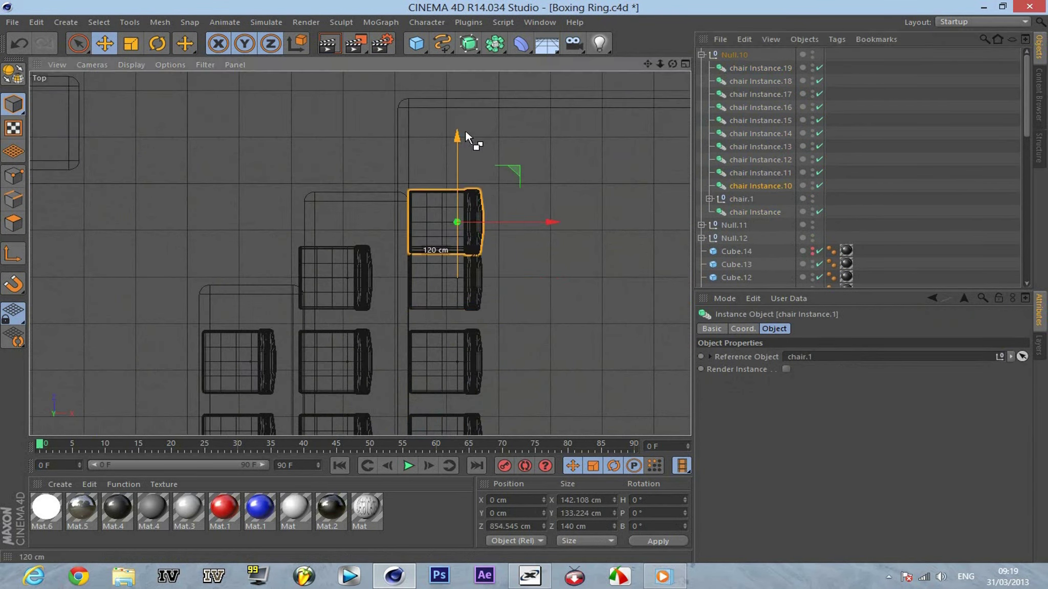
Step: Duplicate the chair row, shifting the copy along X over the seating
ctrl+drag(548, 218, 578, 215)
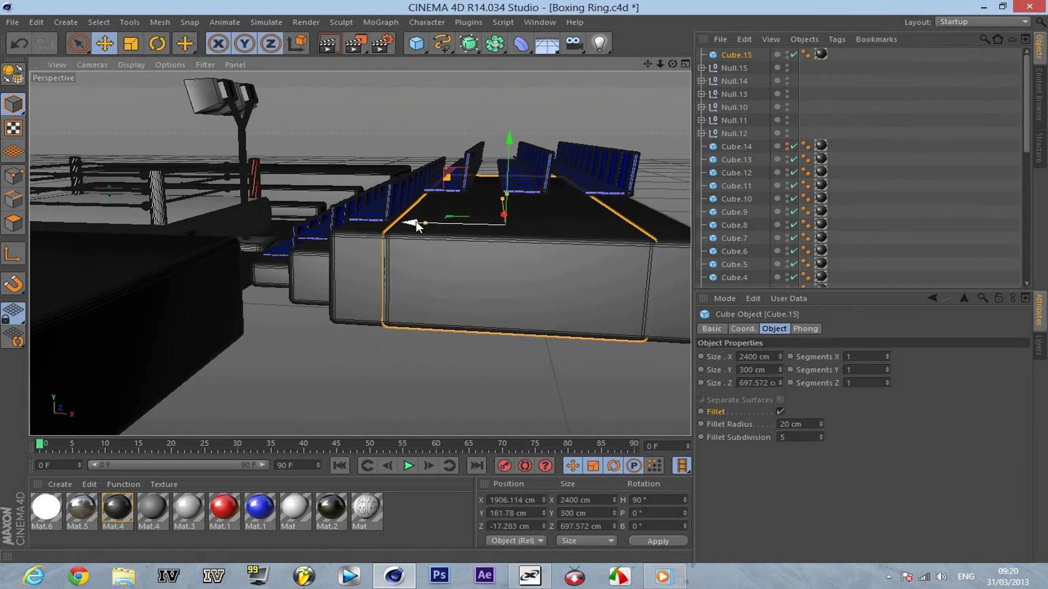
alt+drag(485, 234, 435, 194)
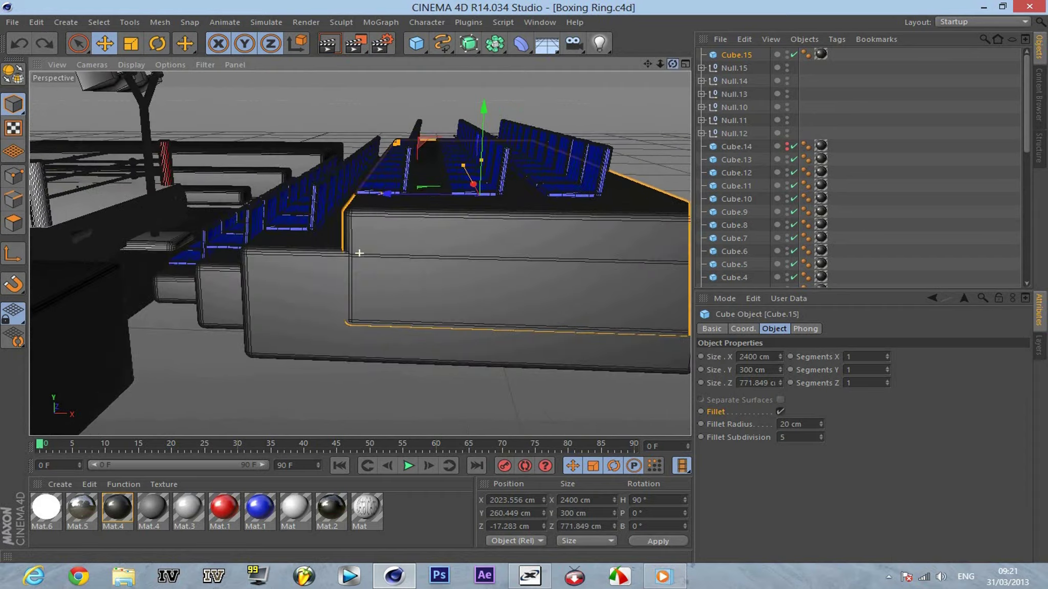
click(584, 109)
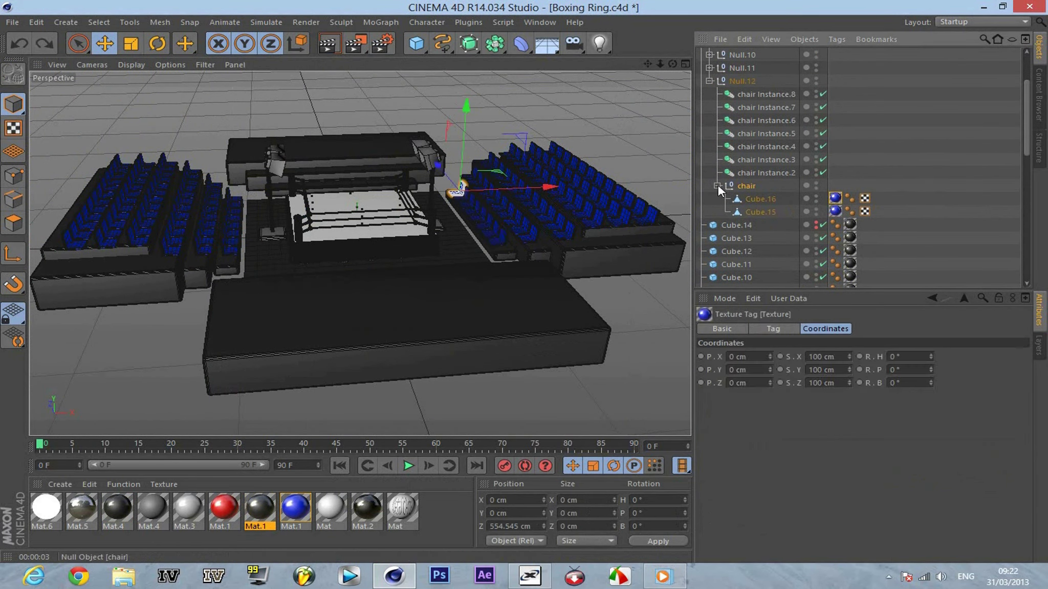
Step: Apply the red material to the source chair chair.1
click(709, 81)
click(762, 94)
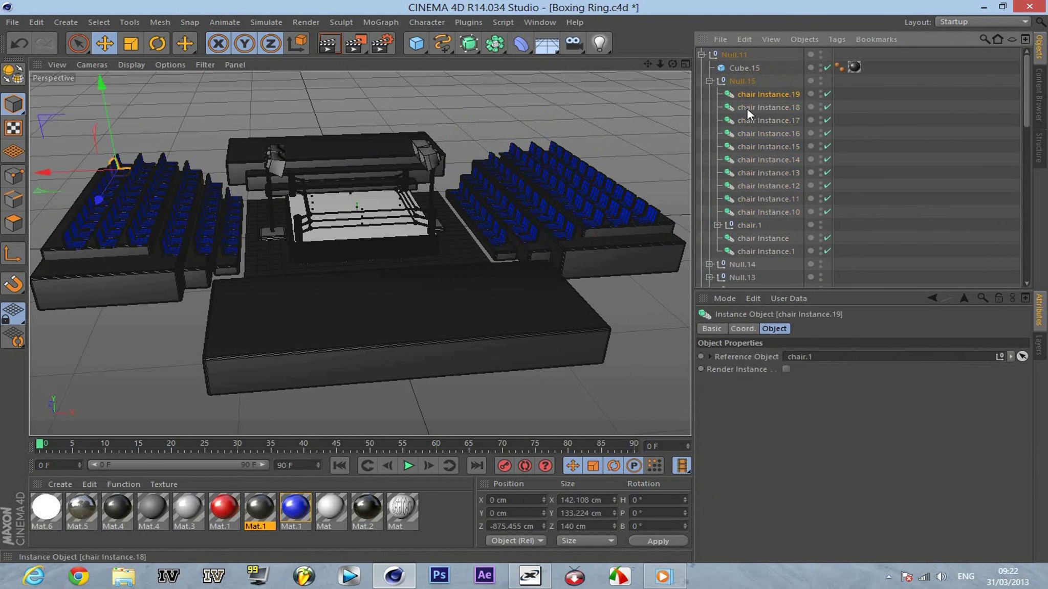
click(748, 241)
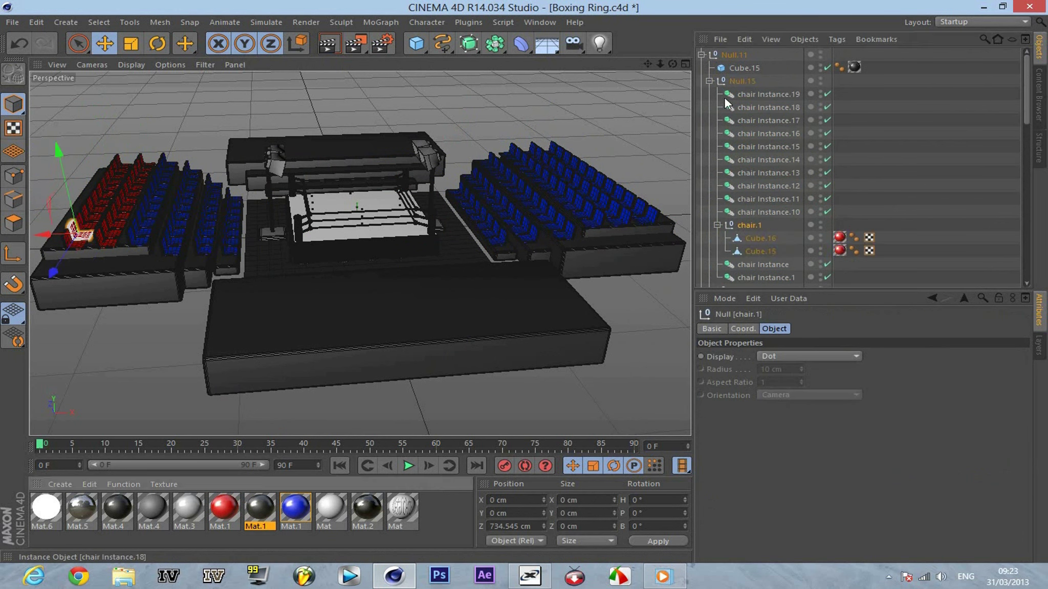
drag(214, 504, 879, 138)
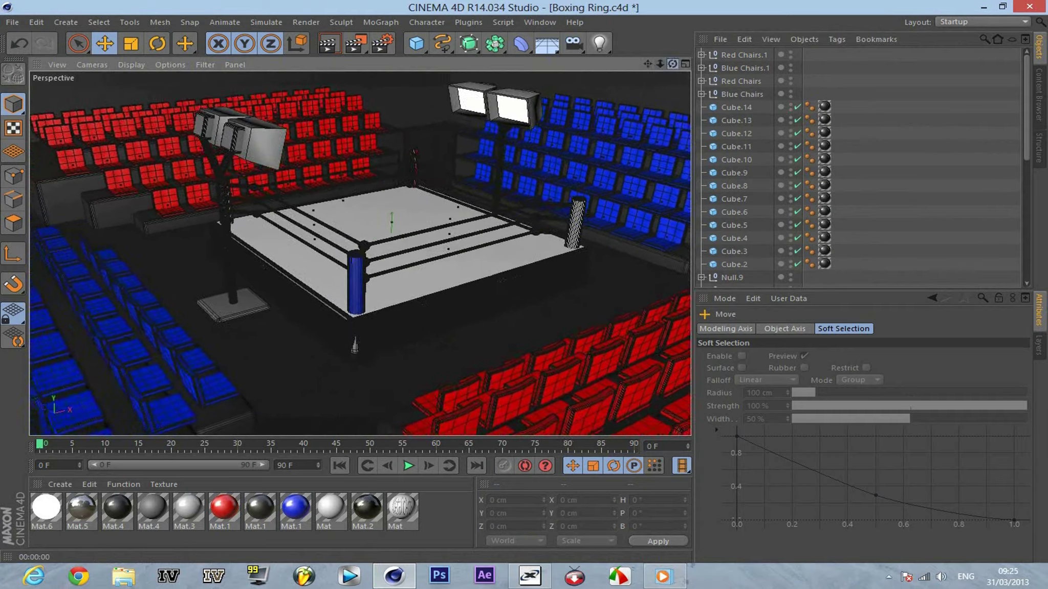
Step: Open the context options for seating block Cube.14
right_click(737, 111)
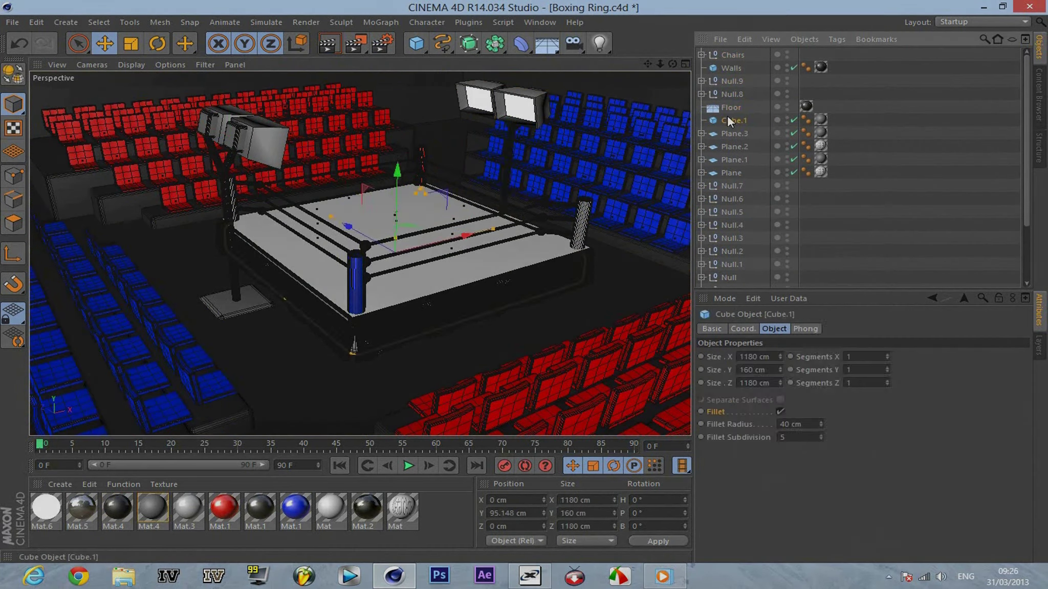